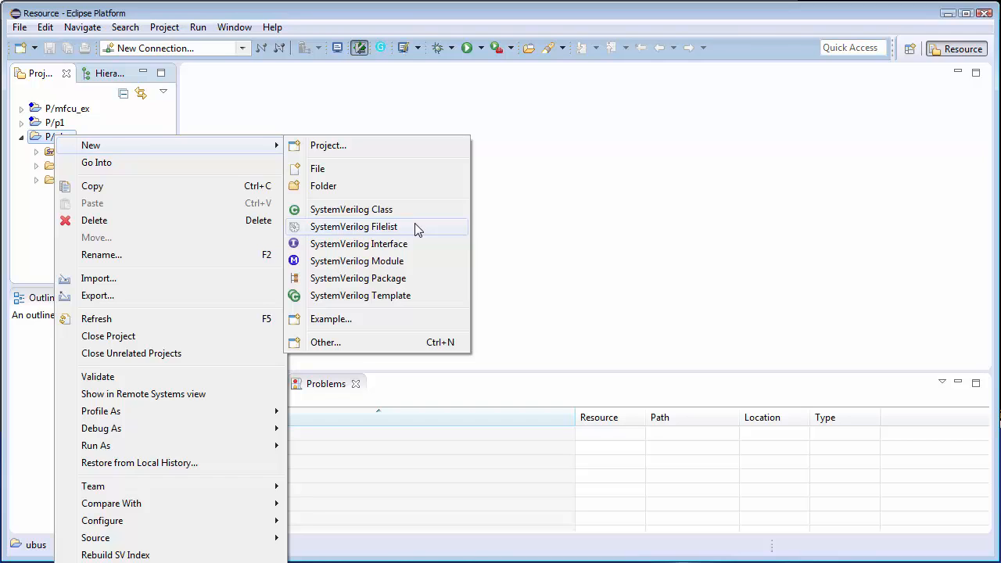
- Widen the Project Explorer and look through the files in the ubus project's examples folder
left_click(516, 200)
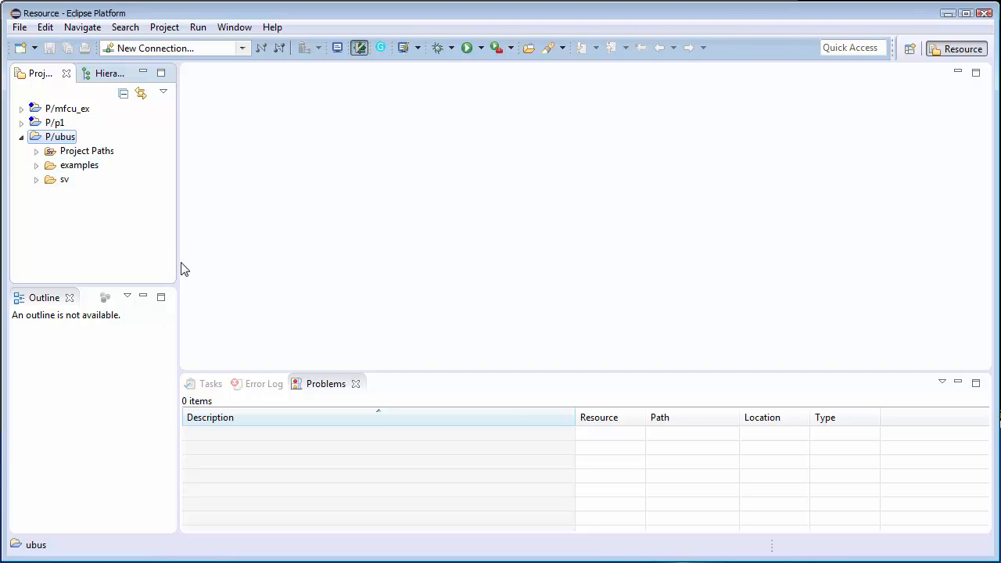
left_click_drag(177, 263, 230, 266)
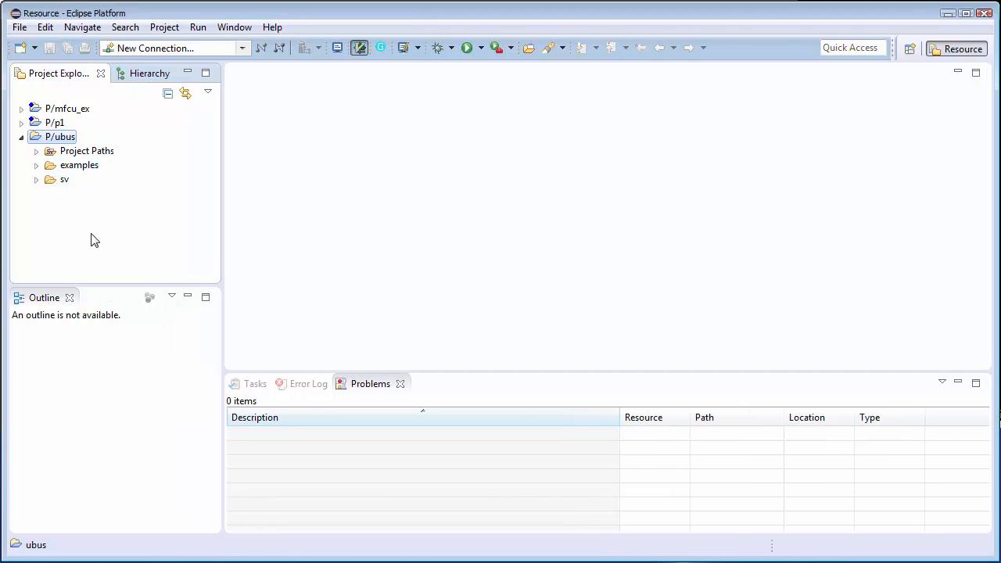
left_click(36, 166)
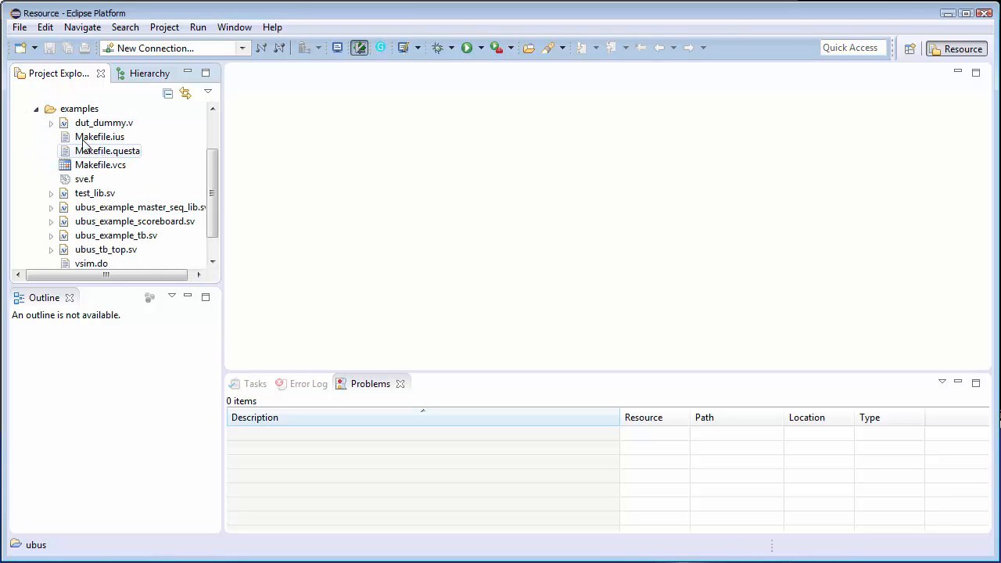
left_click(36, 109)
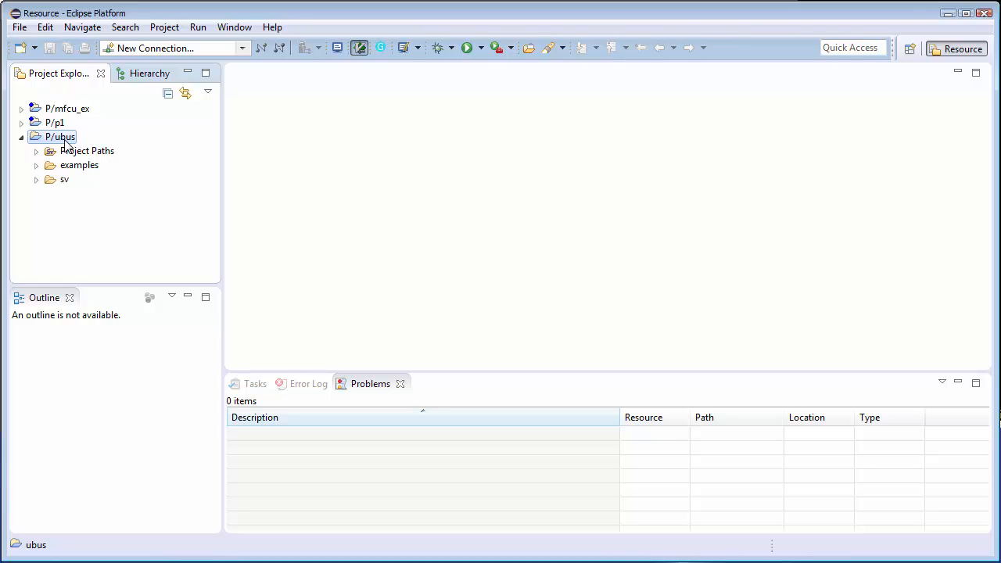
- Start a new SystemVerilog filelist named sve.f in the ubus project, keeping it added to the project settings, and proceed to the source file selection
right_click(66, 143)
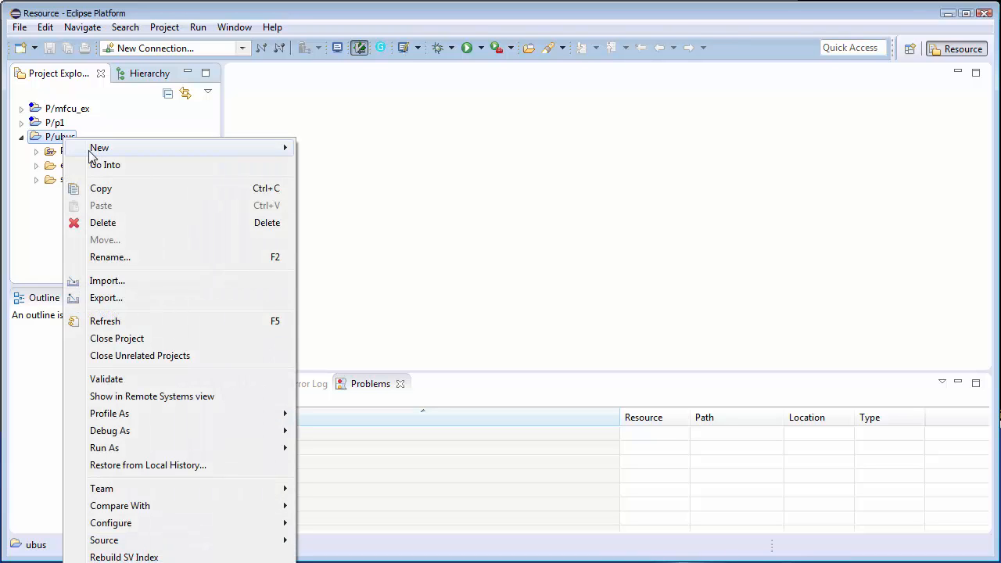
mouse_move(93, 151)
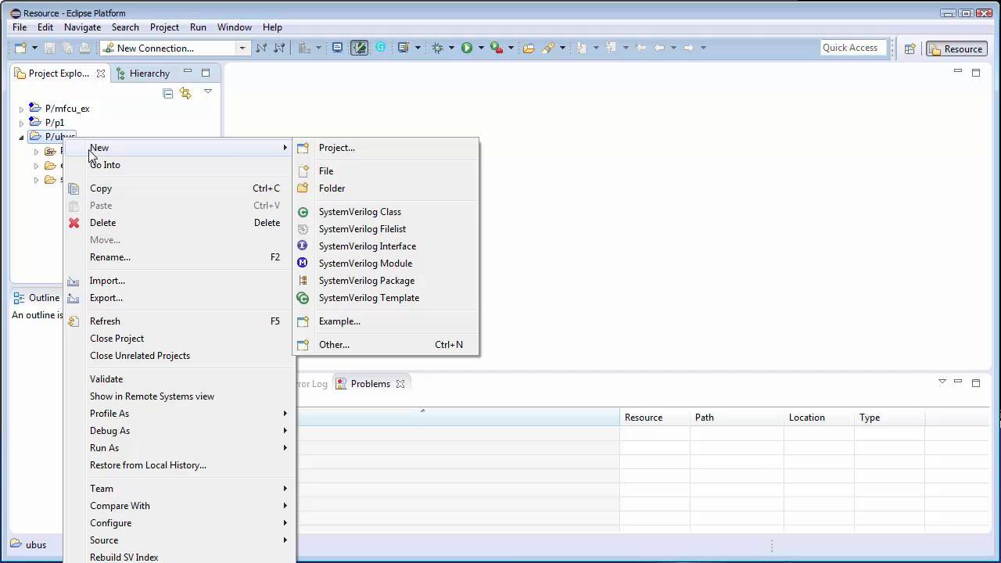
left_click(356, 232)
left_click_drag(485, 5, 444, 64)
left_click(452, 372)
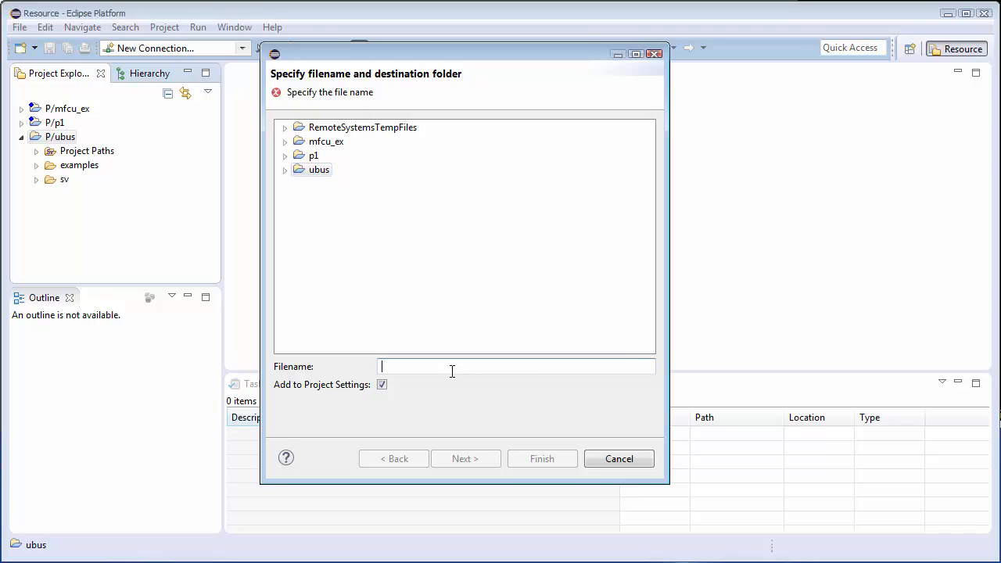
type("sve.f")
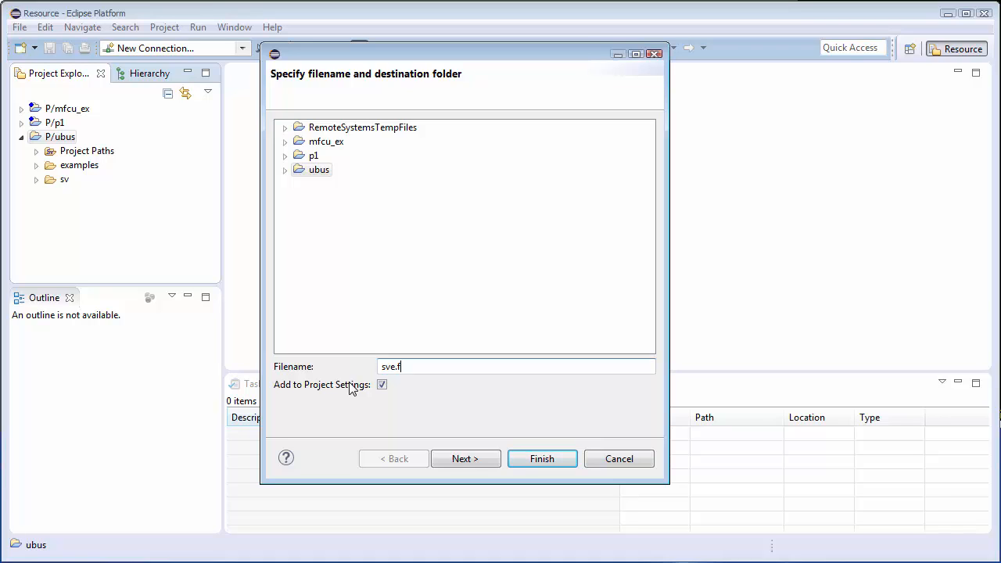
left_click(467, 459)
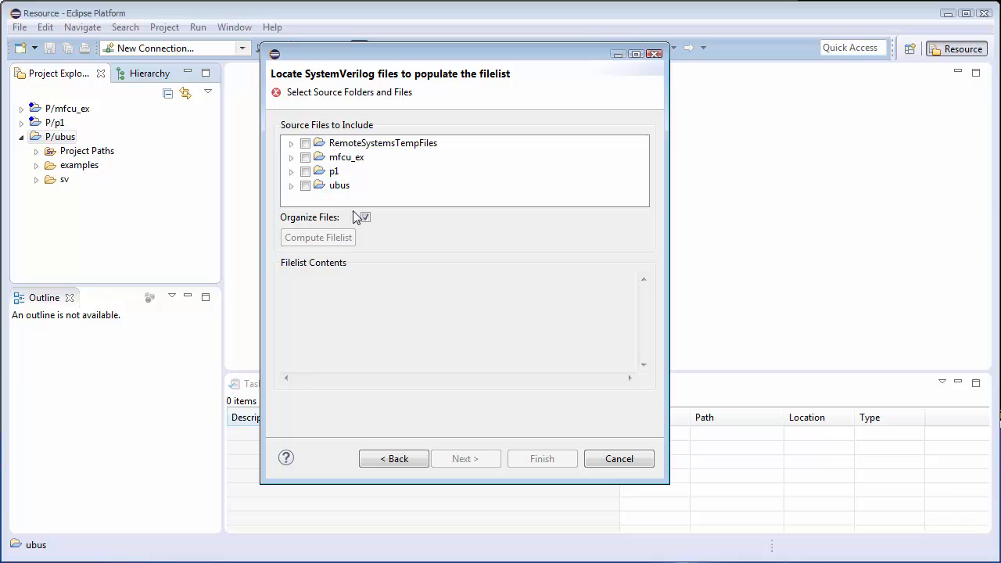
- Enlarge the source file list and select the ubus project as the source to include in the filelist
left_click_drag(415, 255, 416, 285)
left_click(306, 188)
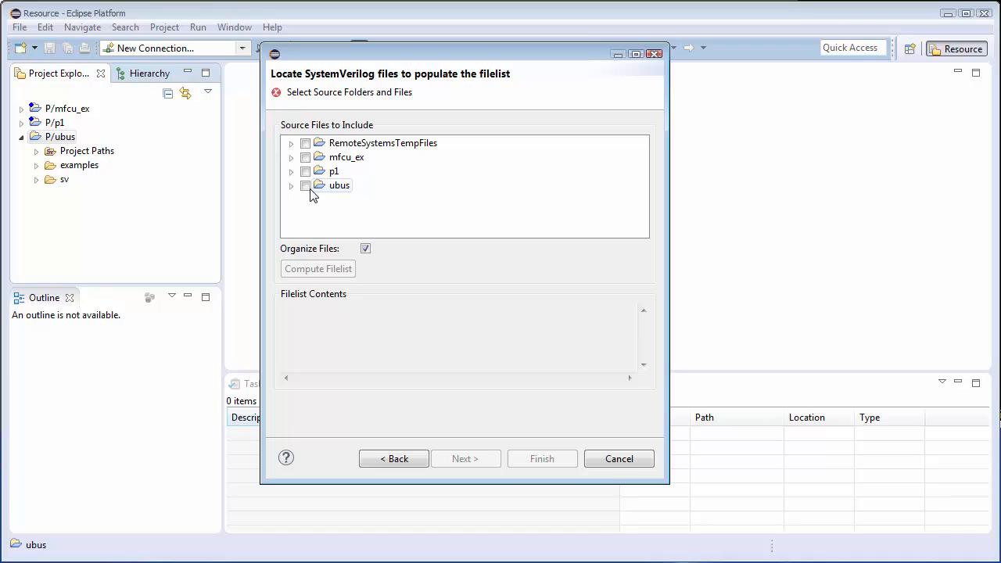
left_click(306, 186)
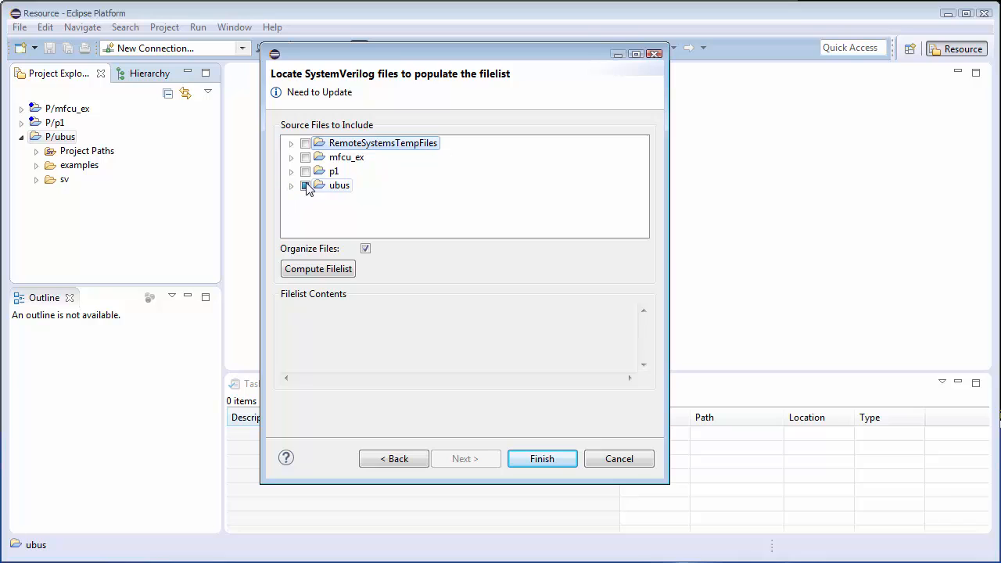
- Examine which files are selected for inclusion in the ubus project's sv and examples folders
left_click(292, 187)
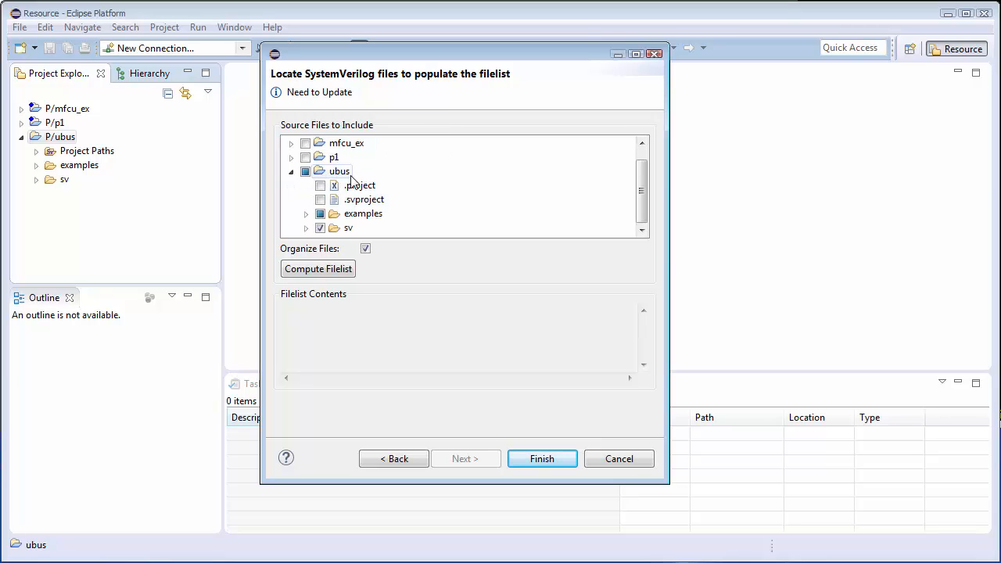
left_click(306, 227)
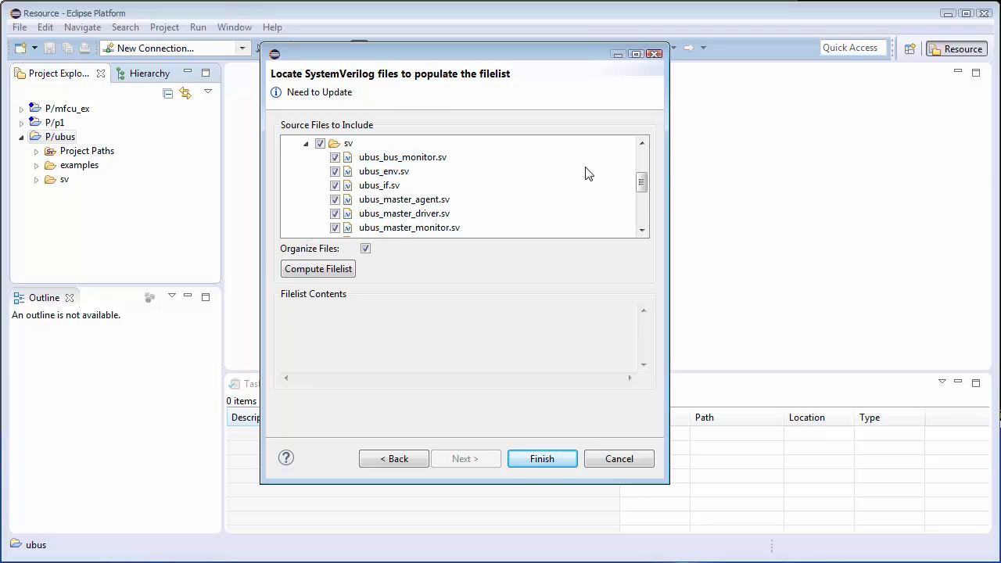
mouse_move(641, 181)
left_mouse_down()
mouse_move(640, 223)
mouse_move(641, 165)
left_mouse_up()
left_click(305, 172)
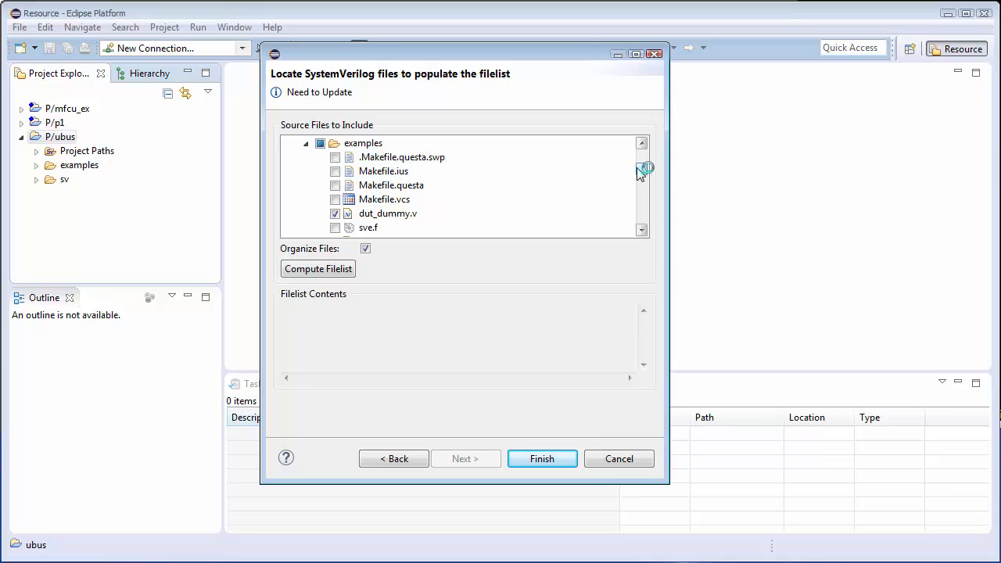
left_click_drag(638, 172, 639, 179)
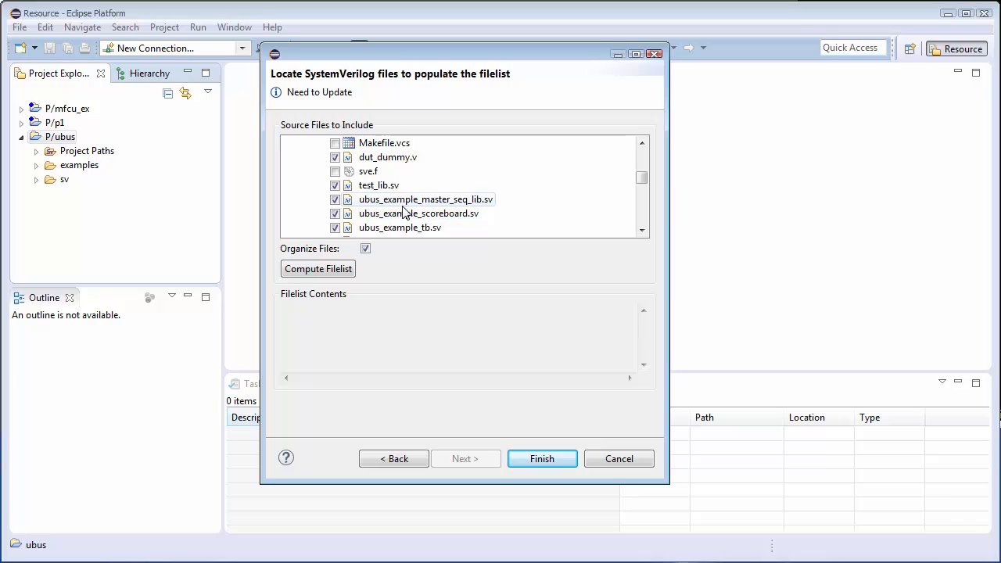
left_click_drag(638, 178, 642, 169)
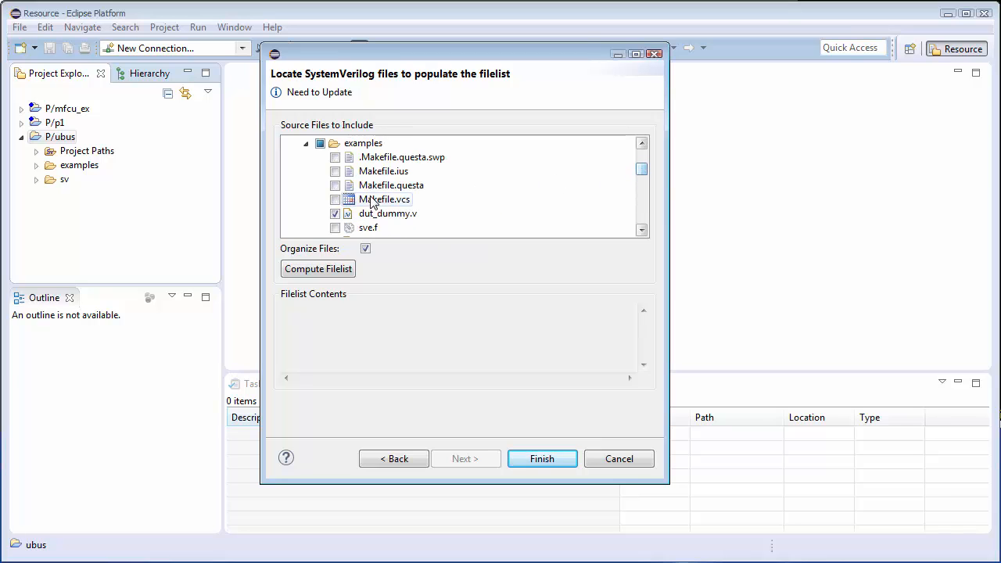
- Try including Makefile.ius from the examples folder in the filelist sources, and deselect it again
left_click(335, 185)
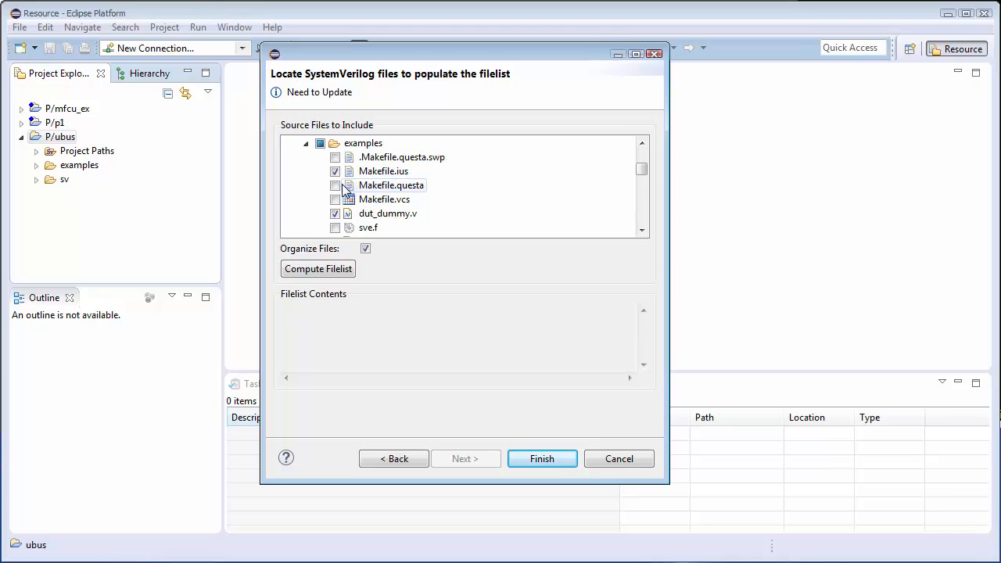
left_click(336, 172)
left_click(335, 185)
- Compute the filelist from the selected ubus sources with Organize Files enabled, and review the selected example files
left_click_drag(403, 283, 404, 263)
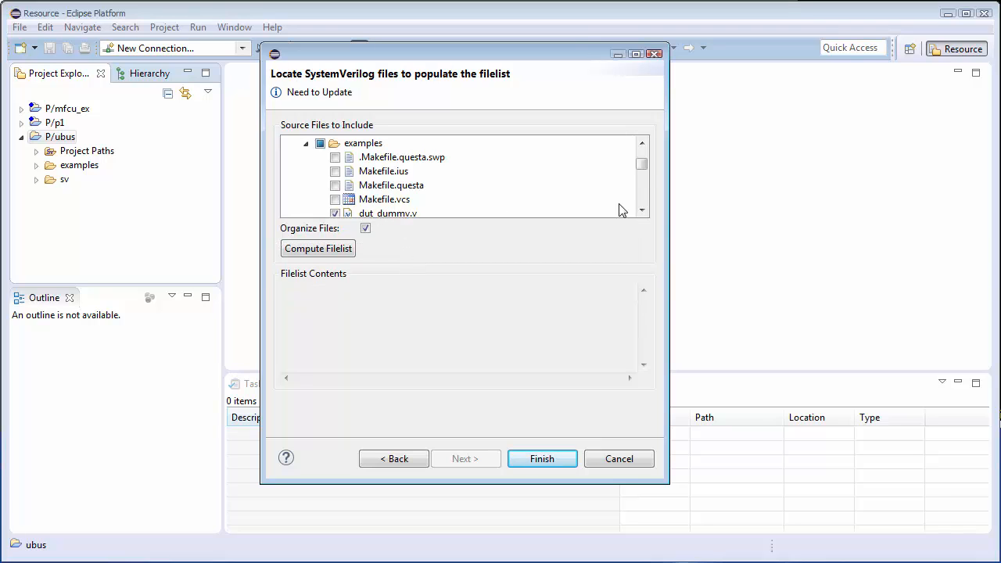
left_click(331, 250)
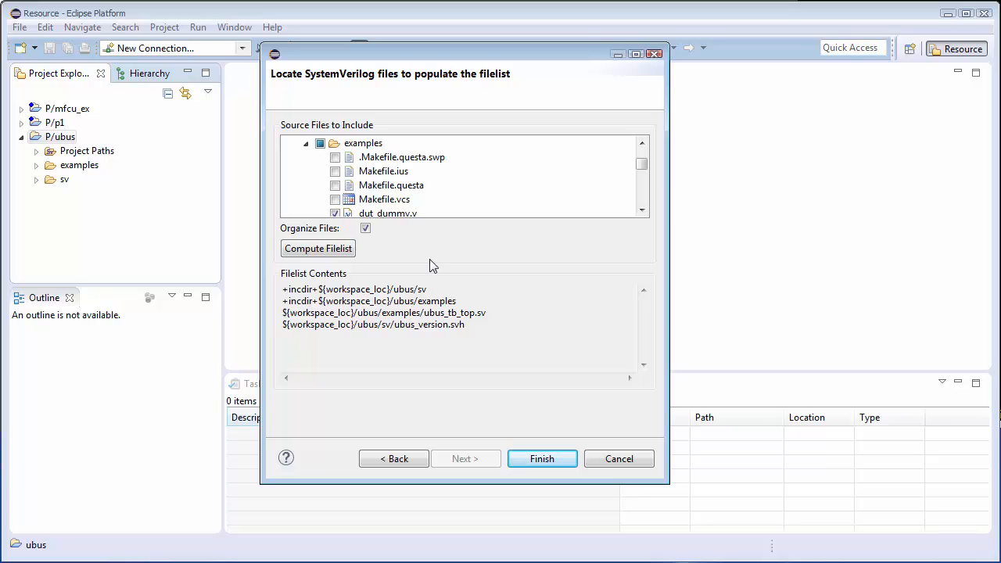
left_click_drag(641, 164, 641, 171)
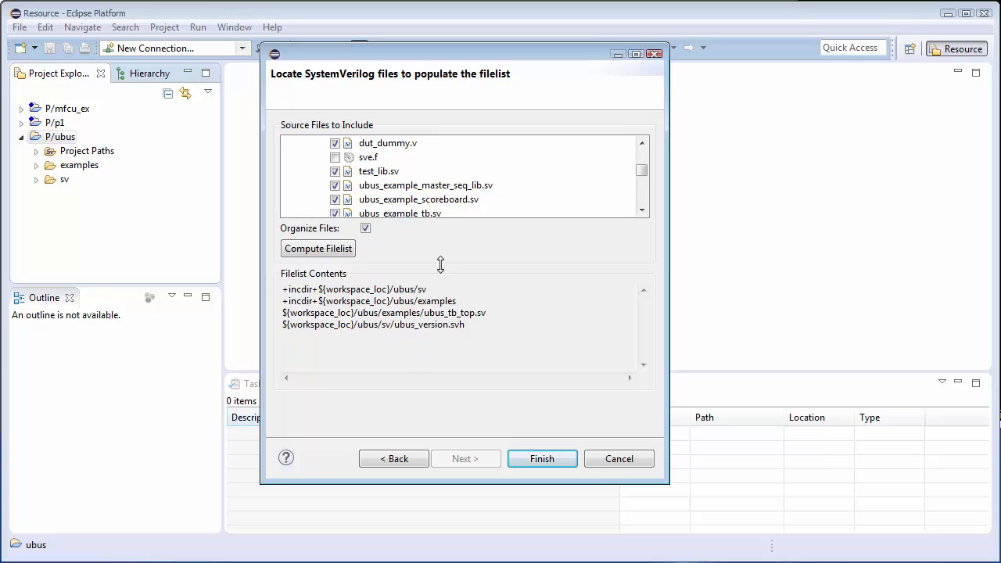
left_click_drag(440, 266, 441, 279)
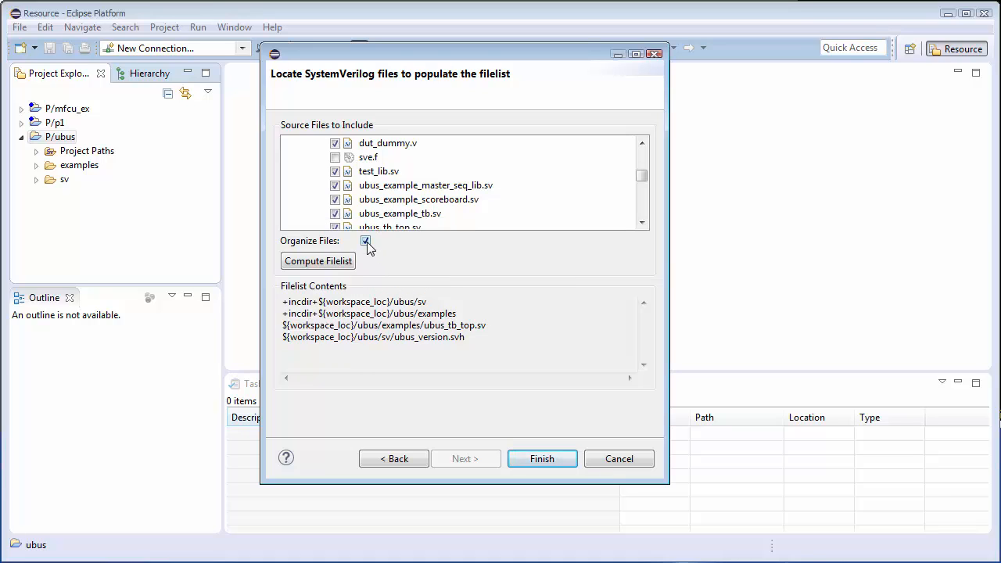
- Recompute the filelist with Organize Files turned off and review the resulting contents
left_click(366, 241)
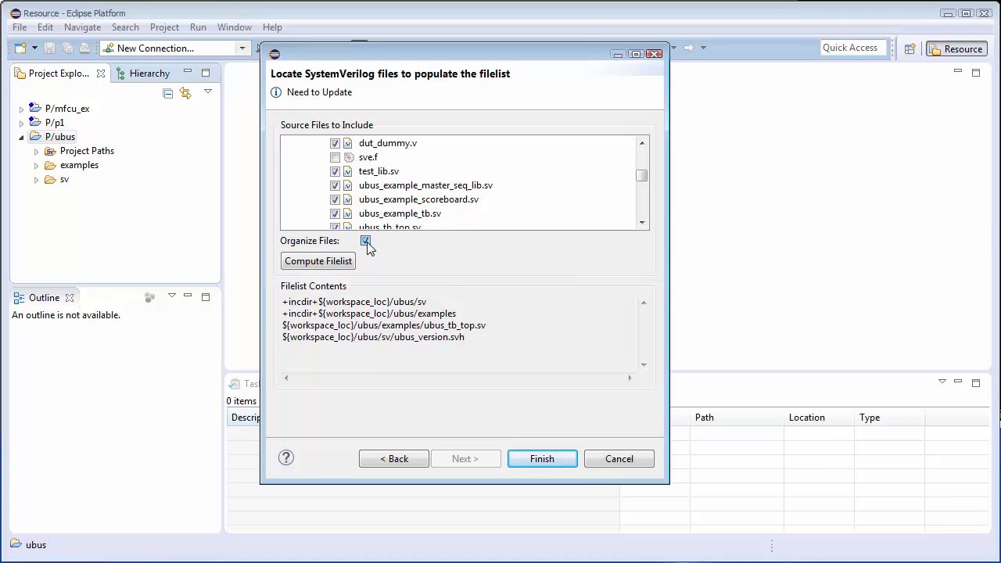
left_click(324, 259)
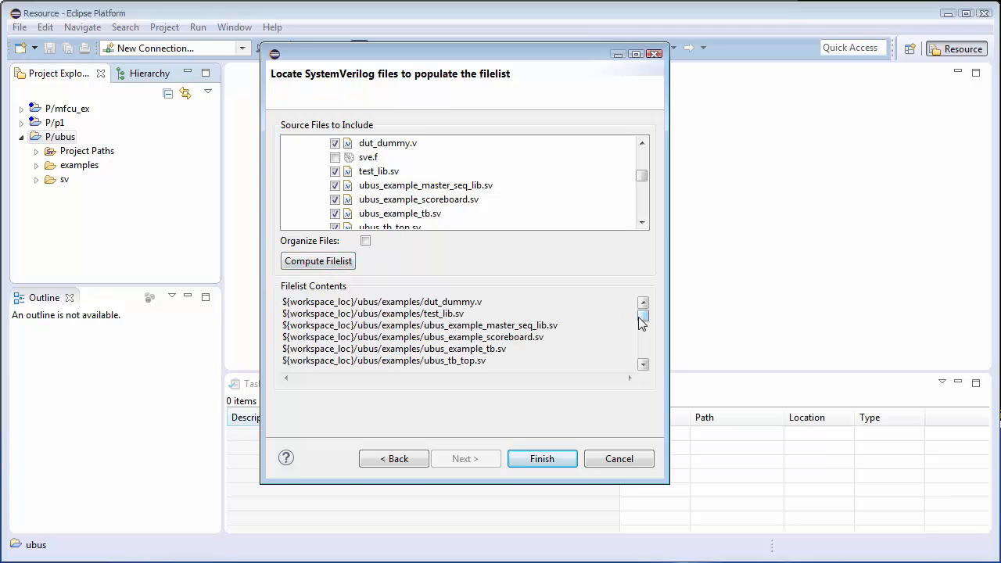
mouse_move(643, 315)
left_mouse_down()
mouse_move(644, 360)
mouse_move(643, 314)
left_mouse_up()
- Turn Organize Files back on, recompute the filelist and finish creating sve.f
left_click(365, 242)
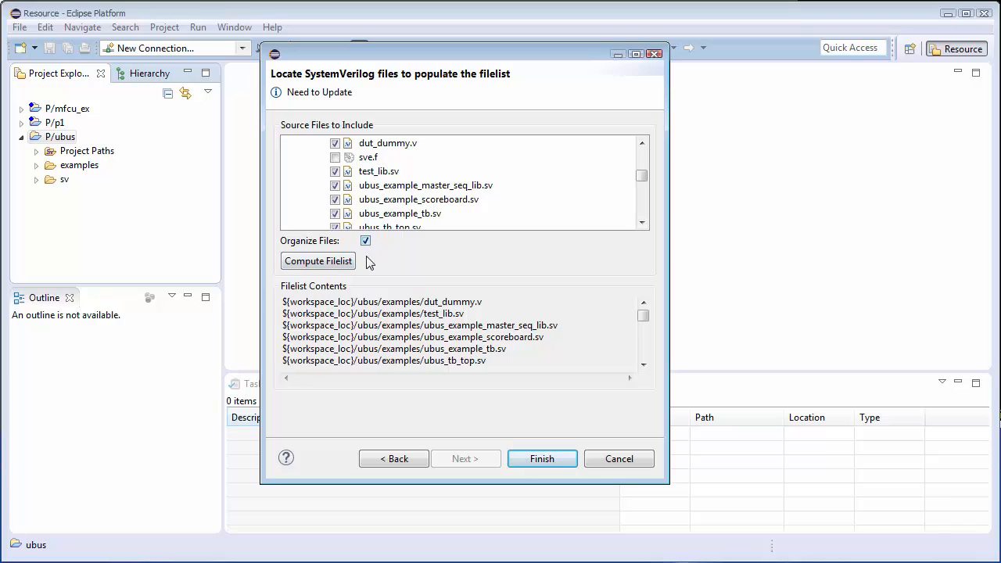
left_click(340, 267)
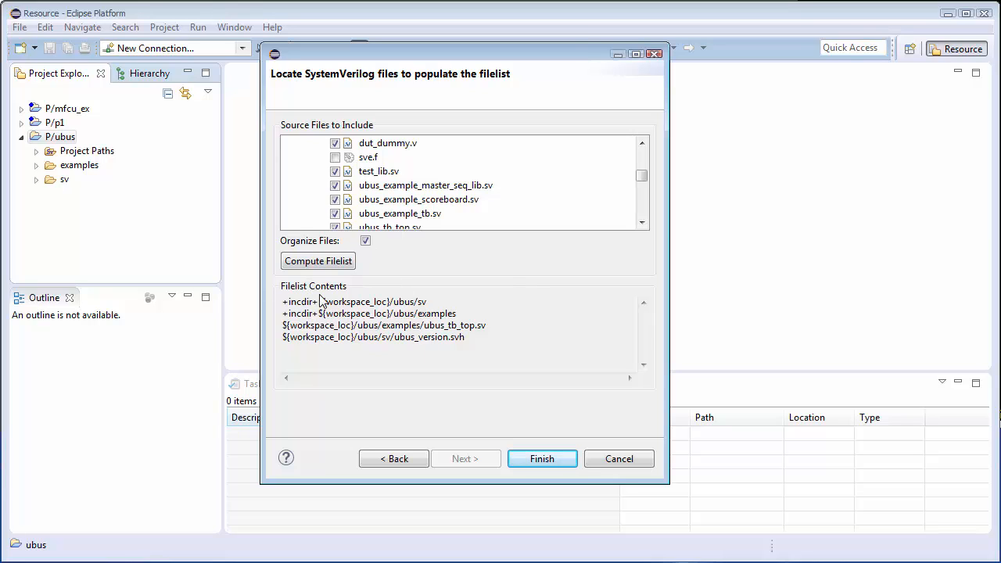
left_click(527, 462)
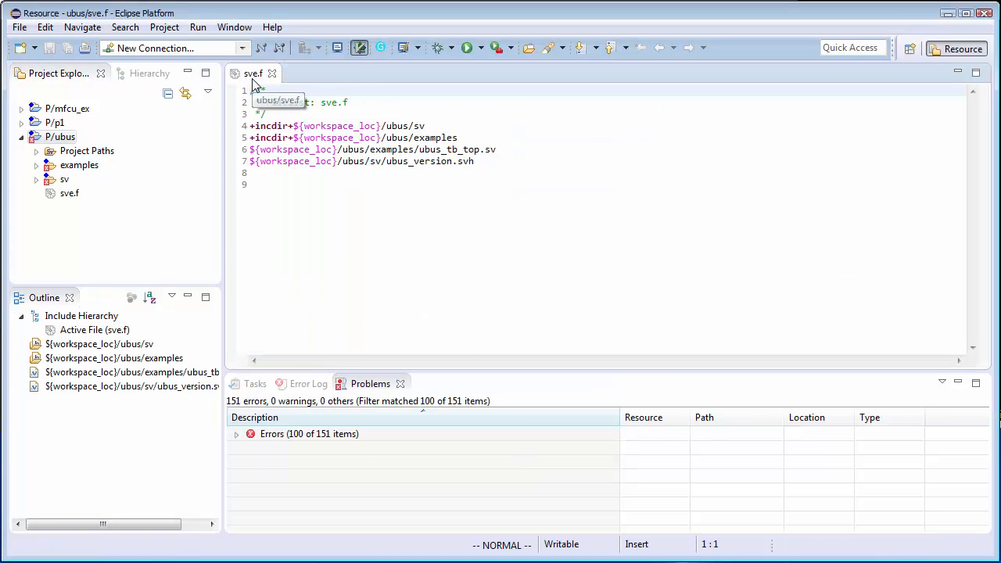
- Check the argument files in the ubus project's SystemVerilog Project Properties, and close the properties without changes
right_click(65, 138)
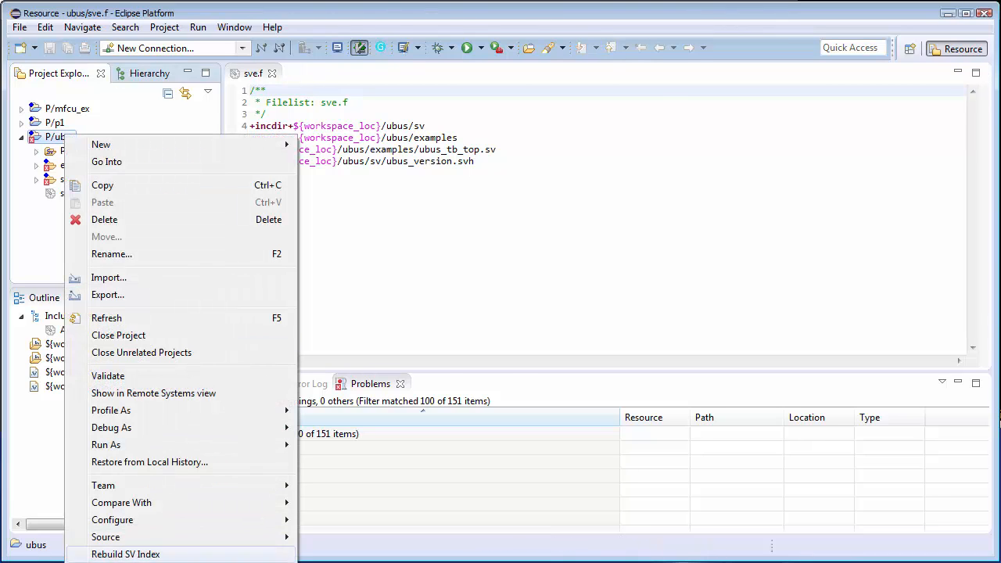
left_click(125, 562)
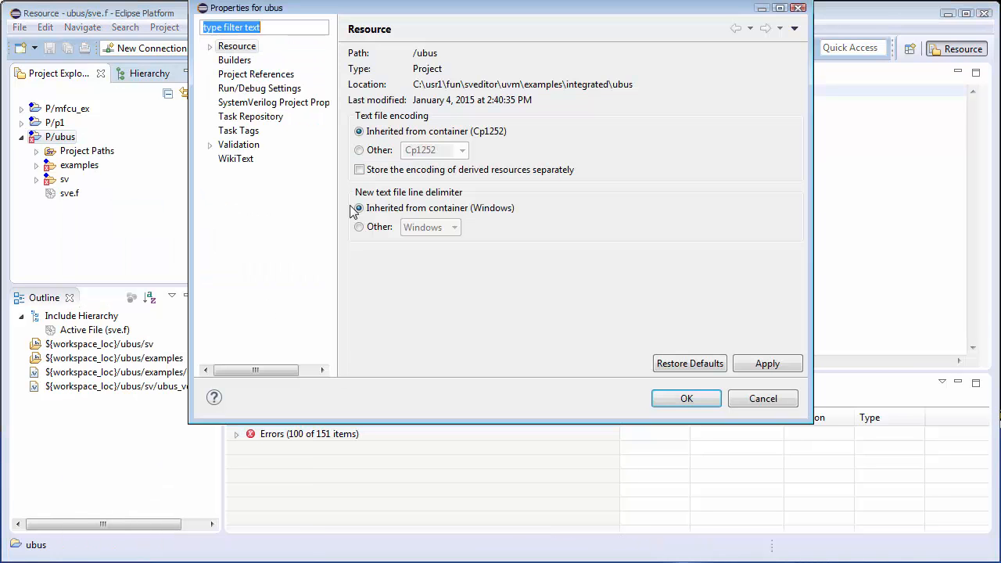
left_click(281, 102)
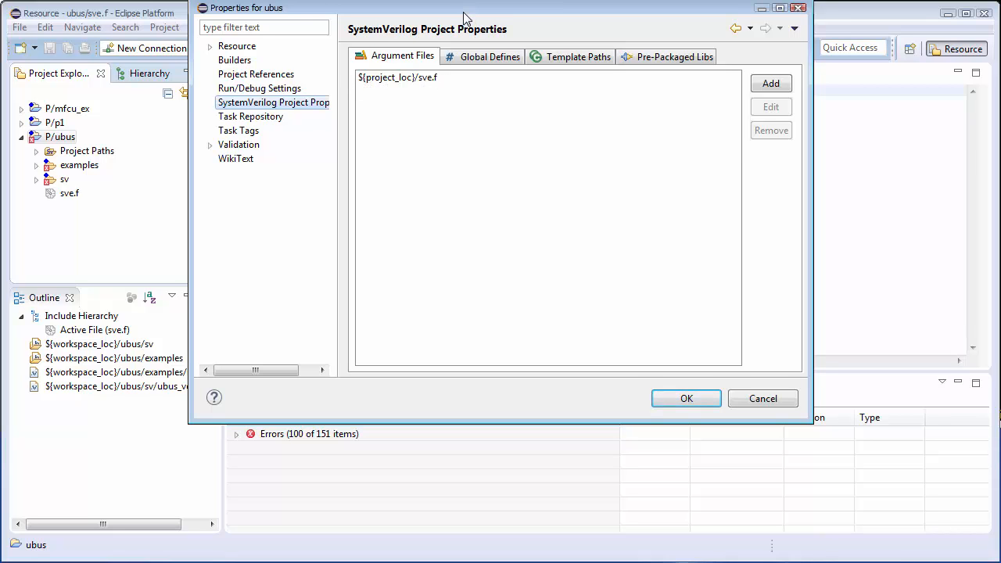
left_click_drag(464, 11, 447, 46)
left_click(739, 435)
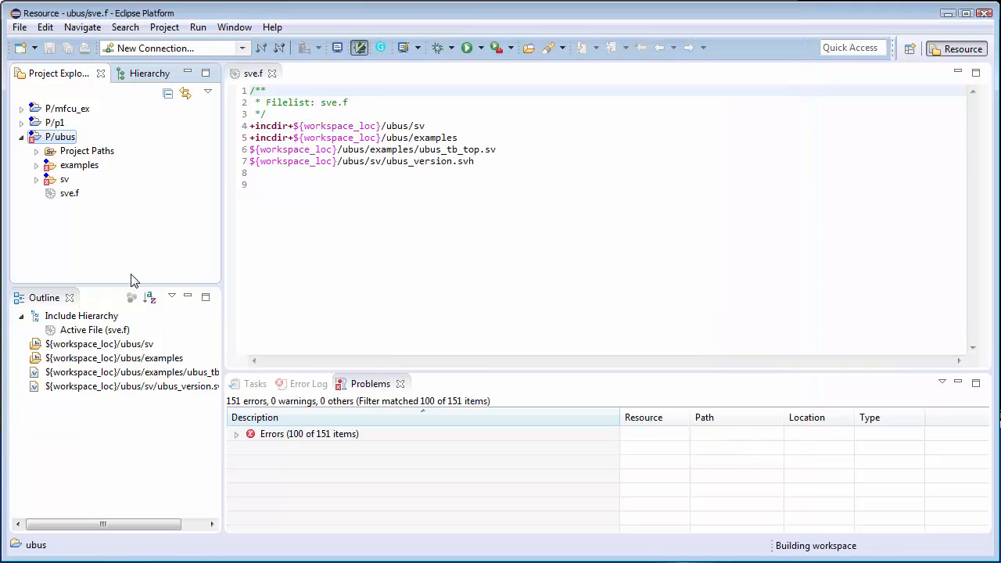
- Open test_lib.sv from the ubus project's examples folder and make the editor area taller
left_click(36, 165)
double_click(92, 196)
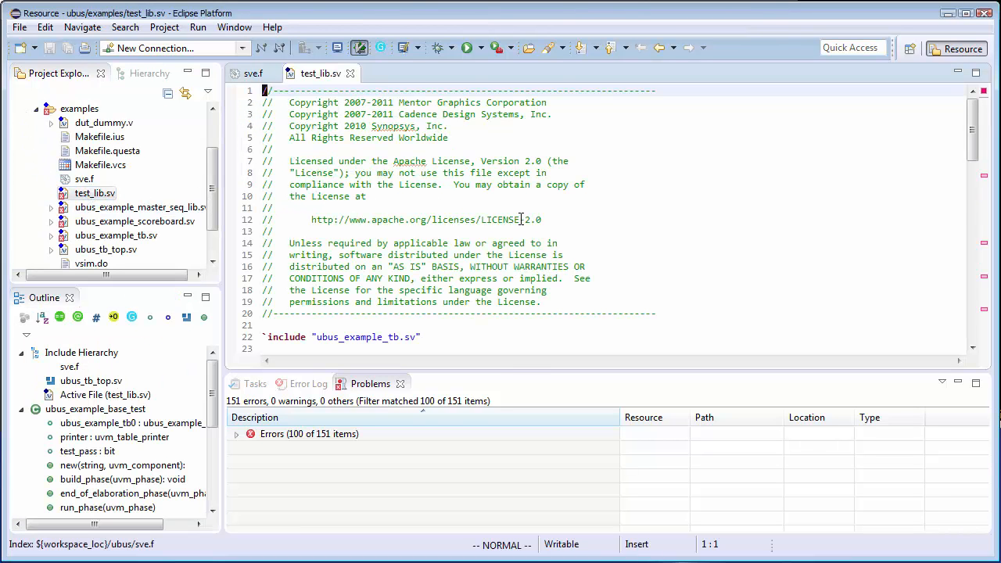
left_click_drag(525, 371, 526, 421)
- Go from the test_read_modify_write class to the declaration of its parent class ubus_example_base_test in test_lib.sv
scroll(519, 286, "down", 3)
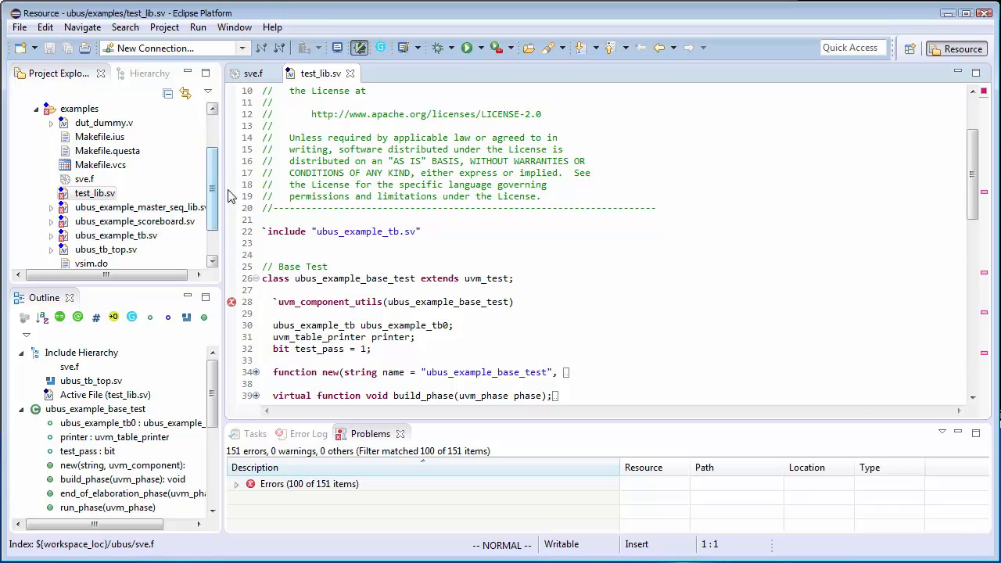
scroll(471, 276, "down", 2)
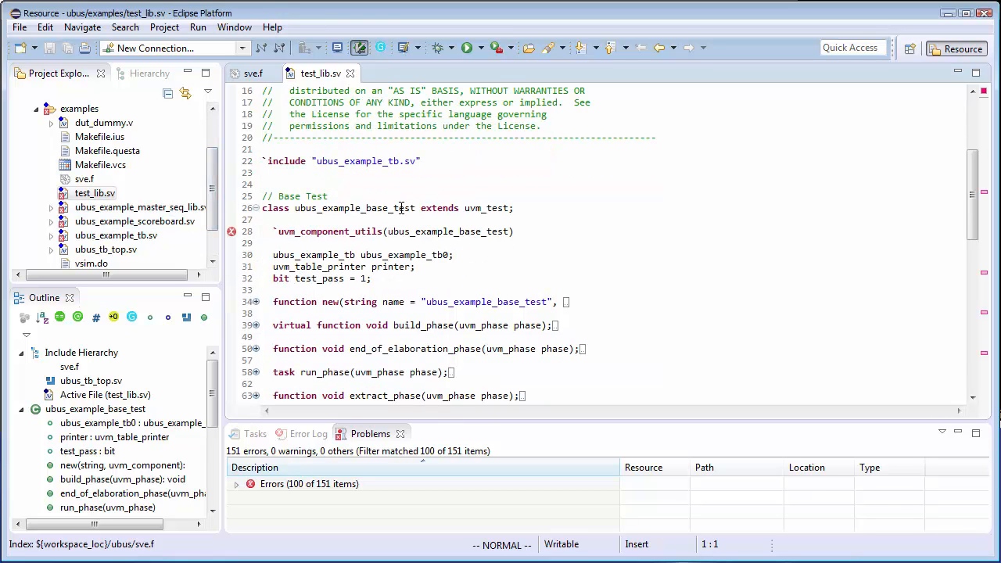
scroll(423, 309, "down", 4)
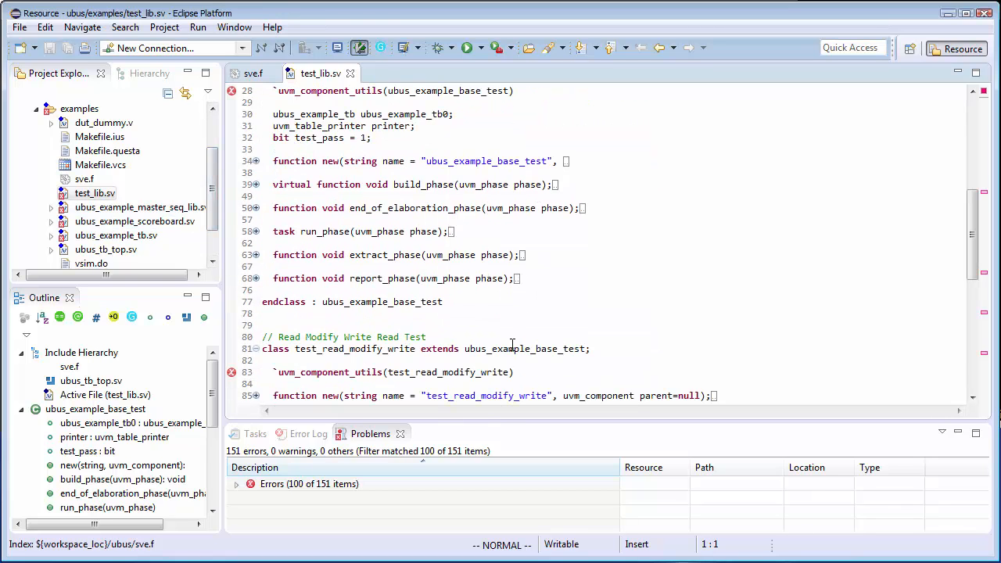
left_click(517, 349)
key("F3")
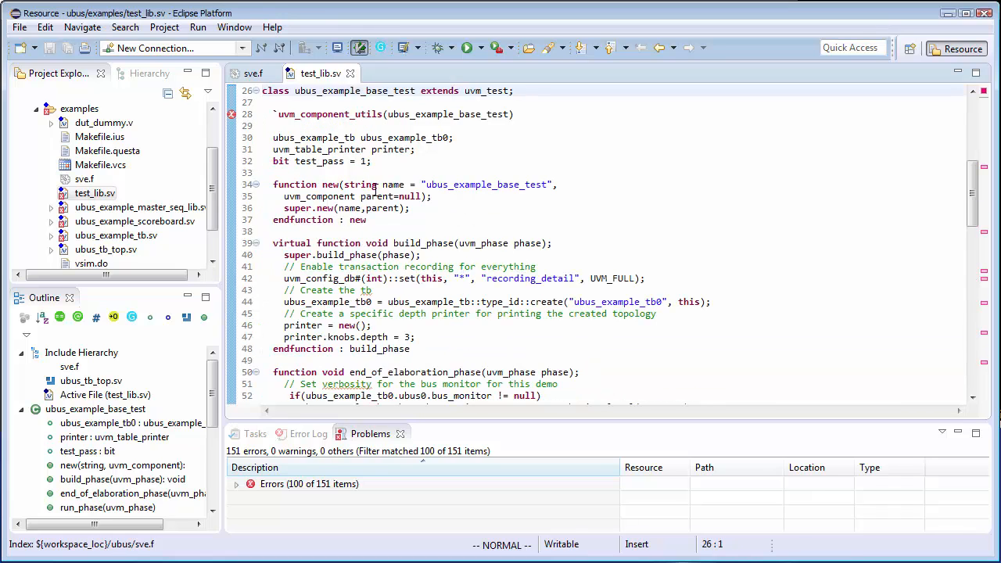
scroll(423, 201, "up", 2)
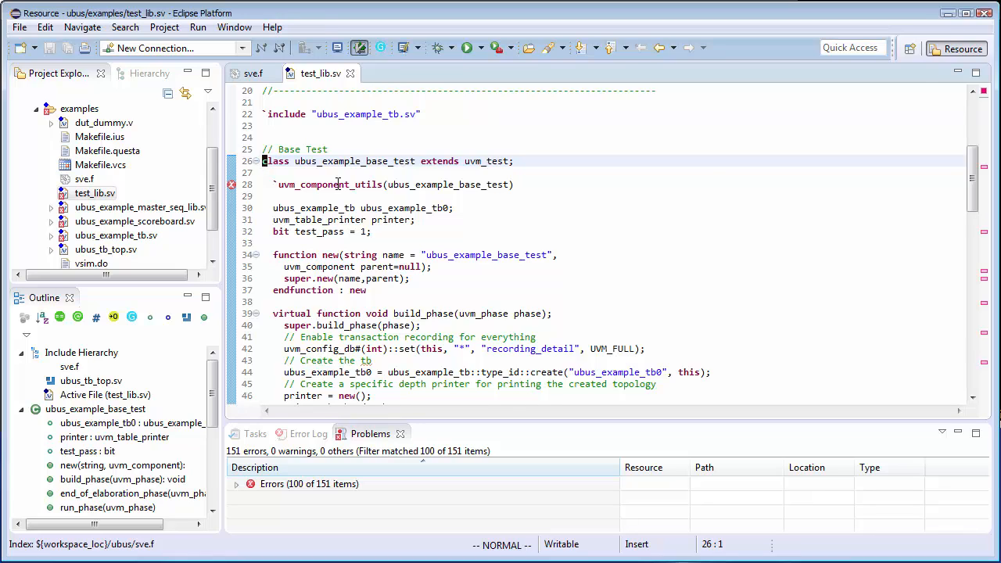
- Make the Project Explorer view taller and wider
left_click_drag(146, 285, 134, 322)
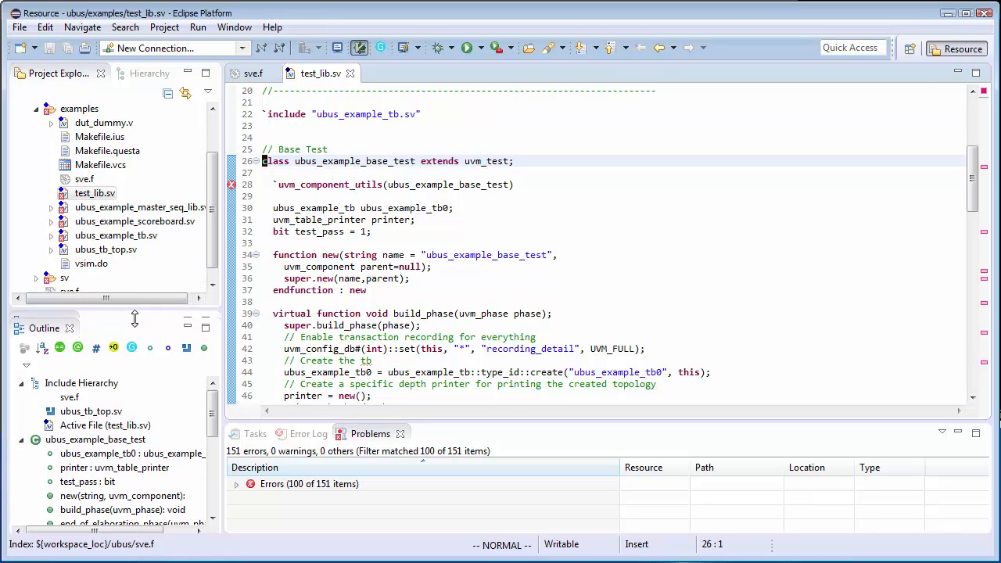
left_click_drag(222, 235, 256, 220)
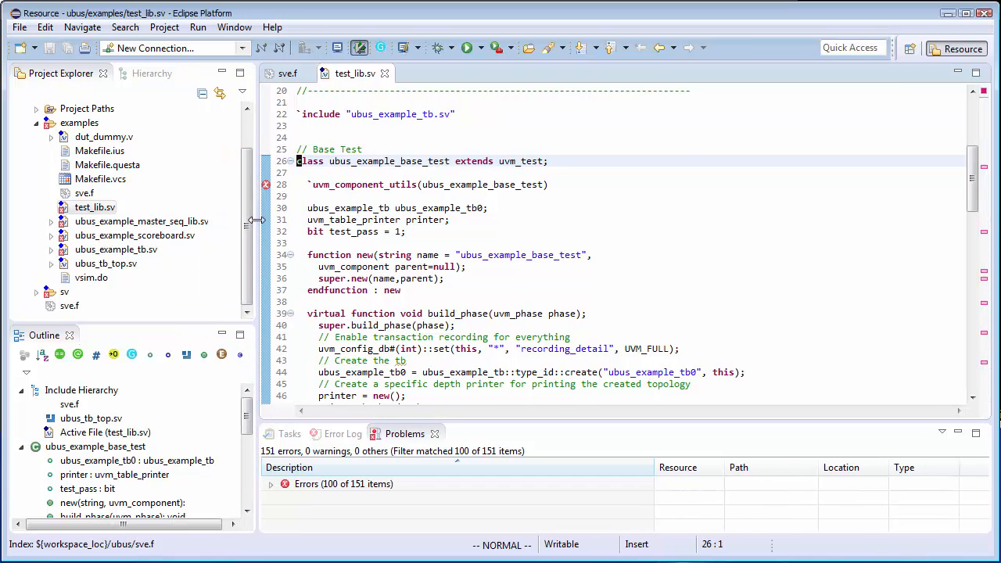